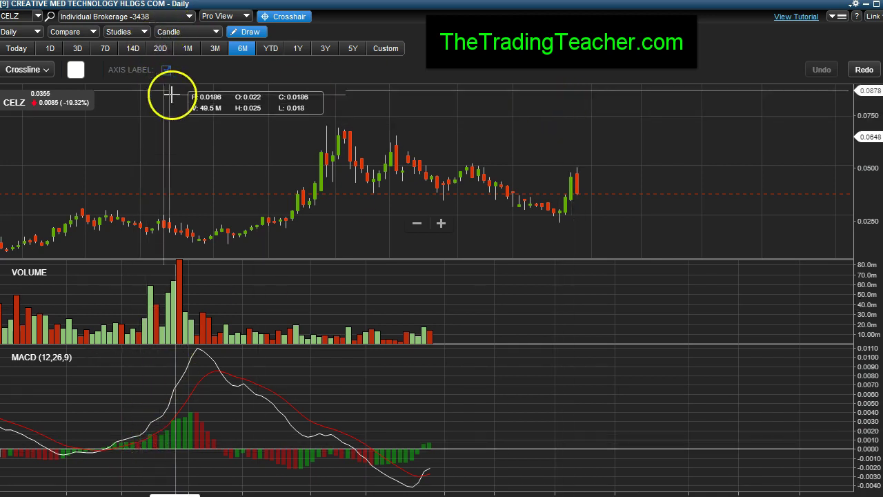
Step: Draw a descending trend line with the Line tool across the main peak and the lower highs that follow it
left_click(42, 70)
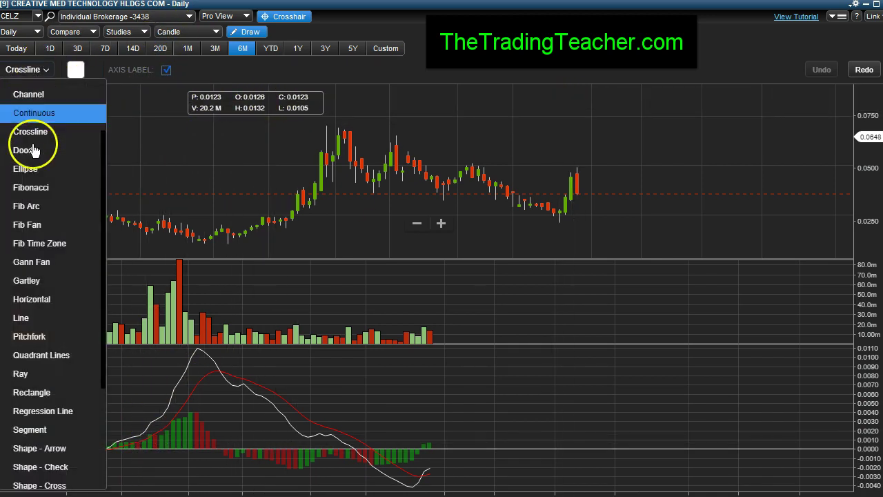
left_click(21, 318)
left_click(345, 128)
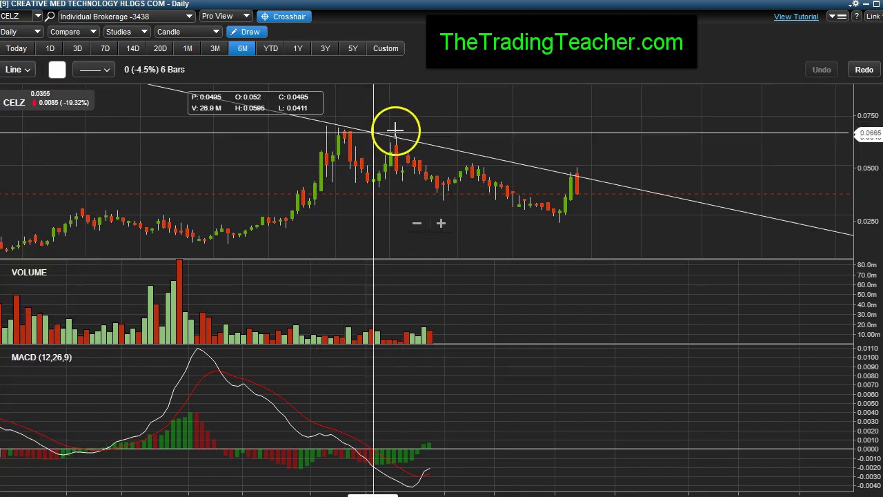
left_click(484, 165)
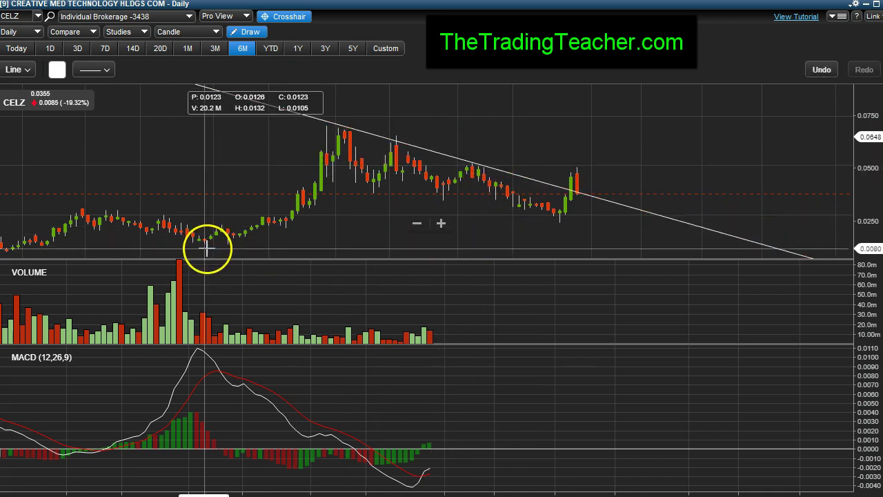
Step: Draw an ascending support line beneath the price lows, extending under the most recent swing low
scroll(103, 243, "down", 5)
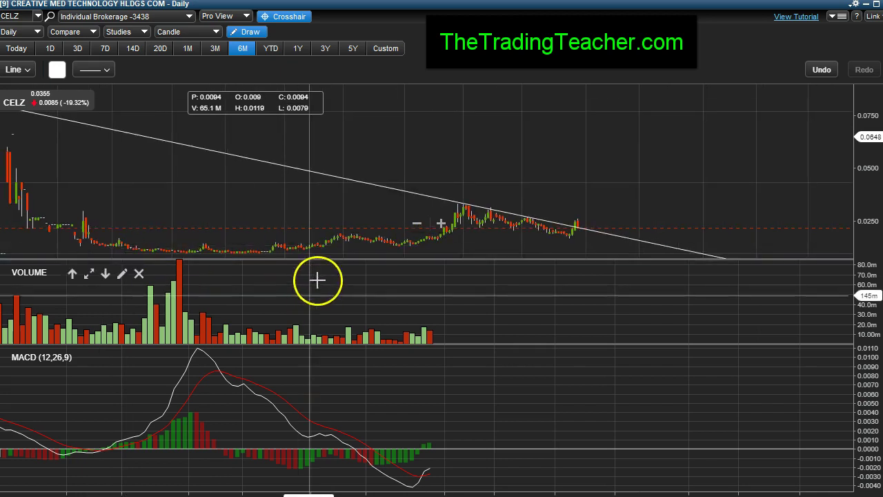
left_click(227, 253)
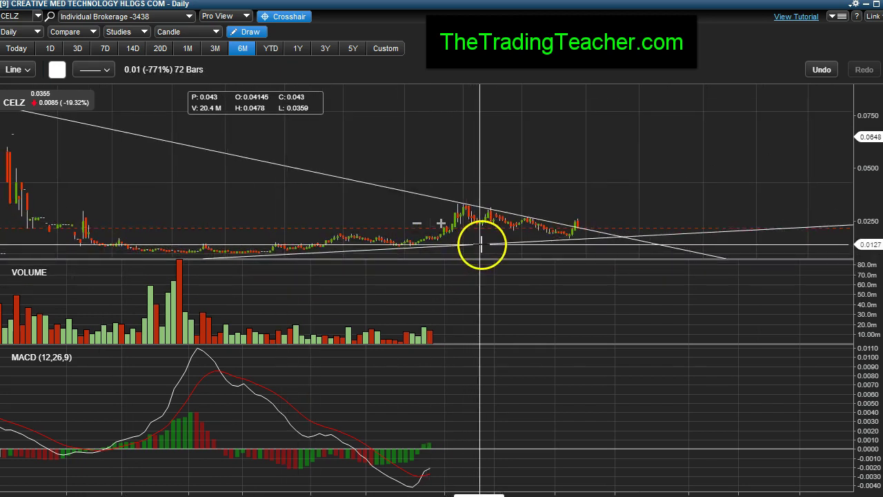
left_click(480, 243)
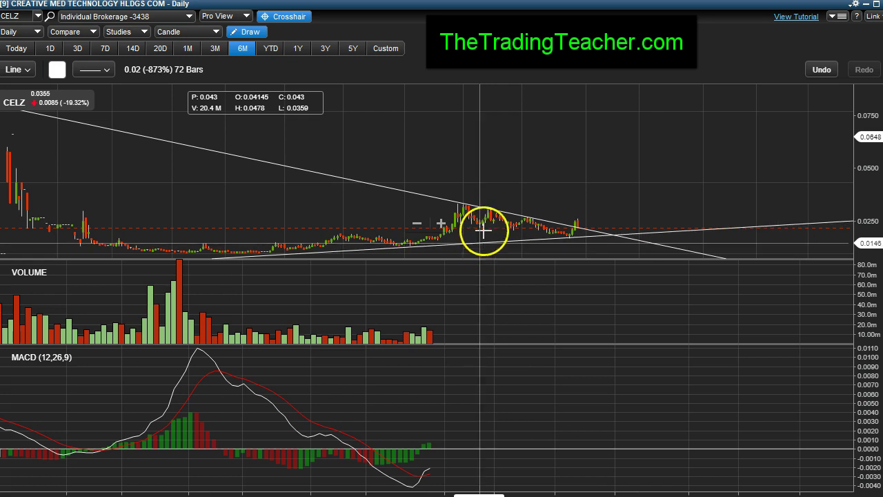
scroll(483, 233, "up", 3)
scroll(484, 220, "up", 3)
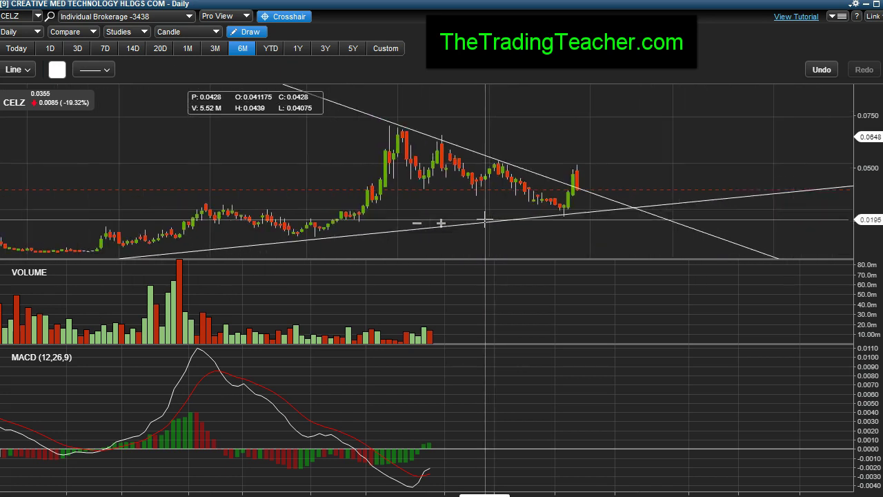
Step: Examine the most recent candles in relation to the descending and ascending trend lines
left_click(474, 225)
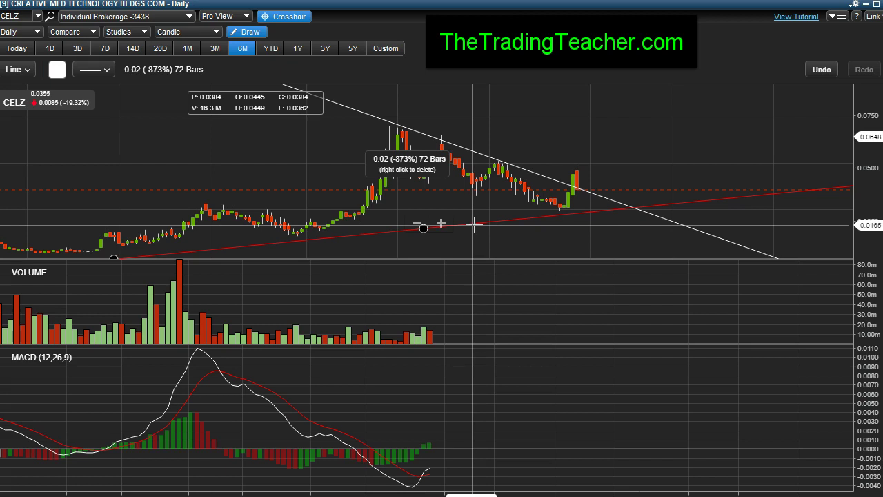
left_click(626, 182)
left_click(595, 193)
left_click(573, 191)
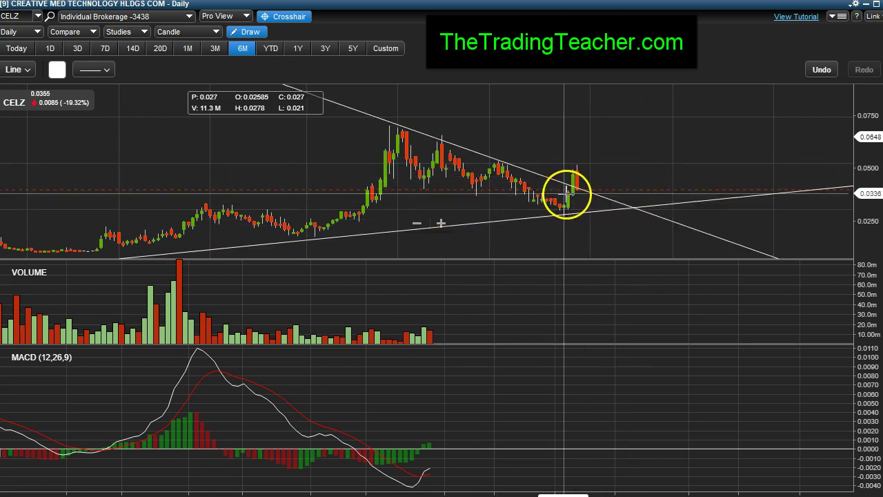
left_click(573, 198)
left_click(573, 197)
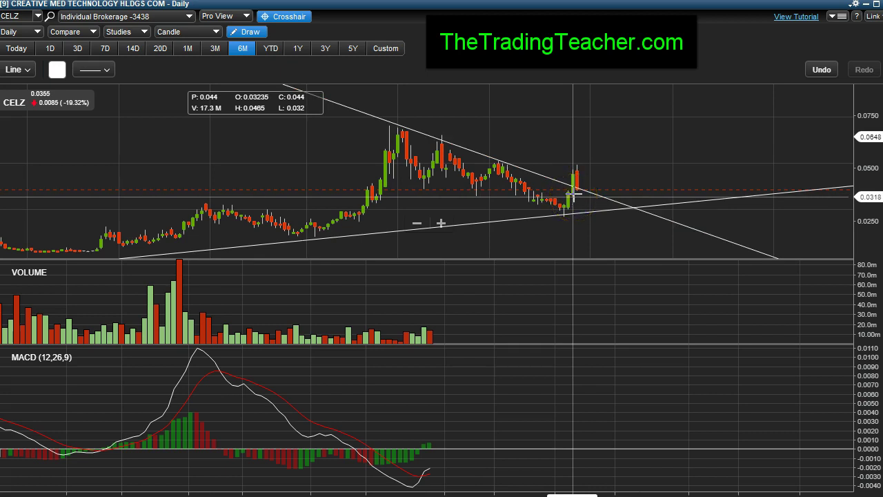
left_click(577, 171)
left_click(572, 184)
scroll(573, 188, "up", 5)
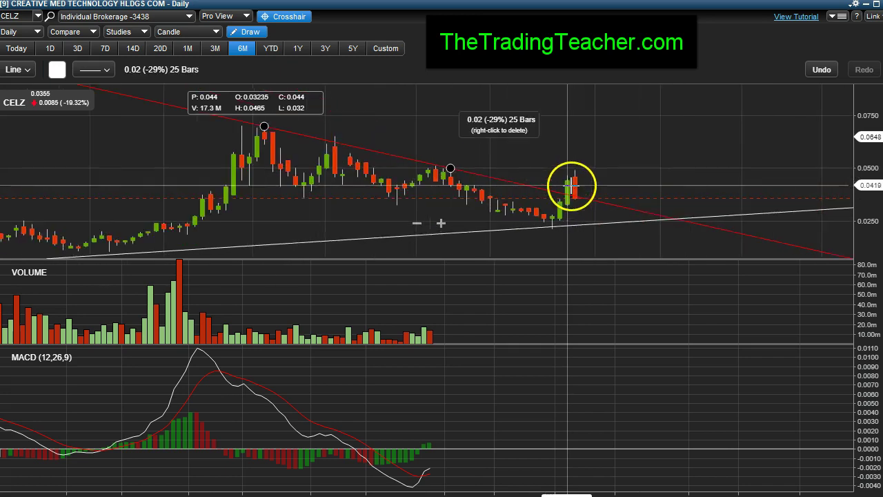
left_click(583, 153)
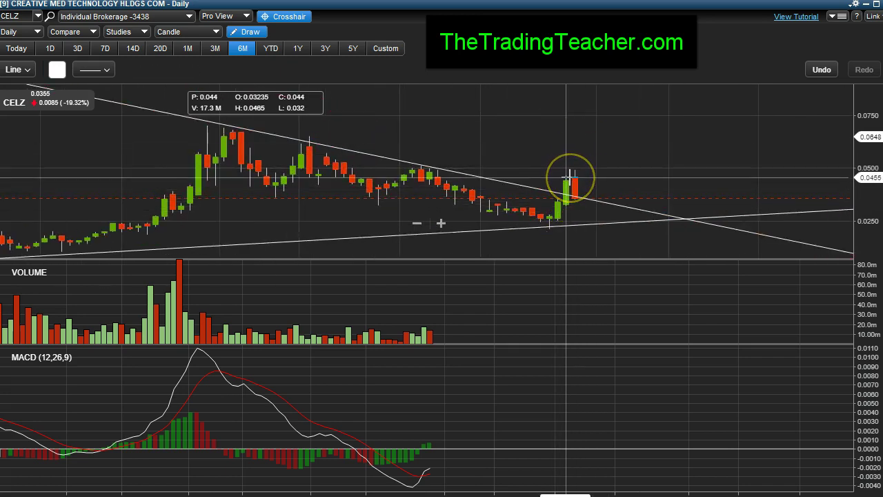
left_click(567, 178)
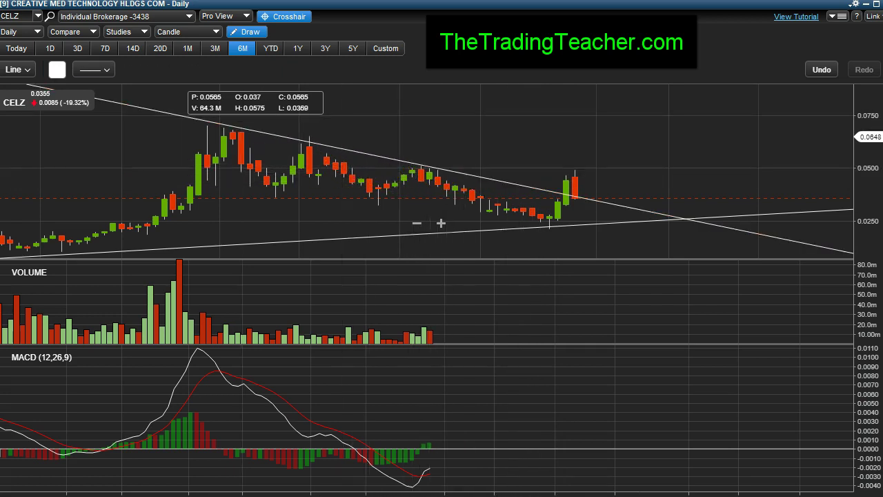
Step: Place a horizontal line at about 0.05, level with the last swing high before the recent dip
left_click(19, 69)
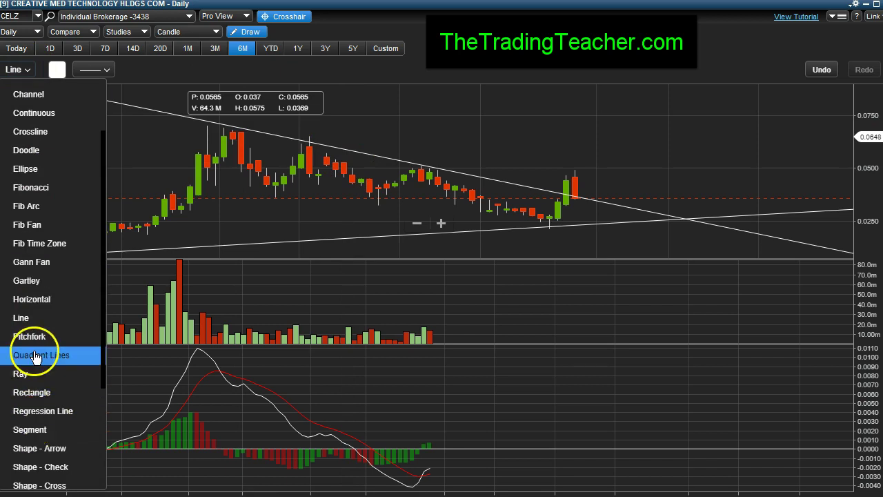
scroll(33, 357, "down", 3)
scroll(28, 373, "down", 2)
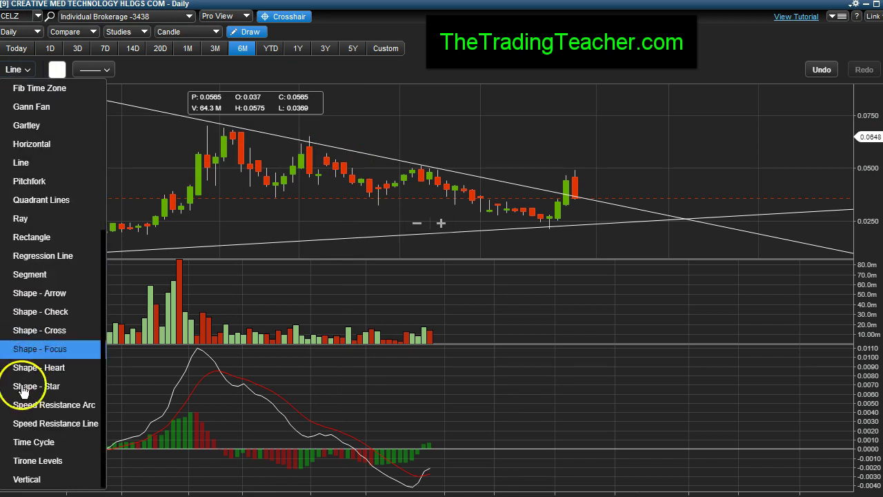
scroll(20, 468, "up", 5)
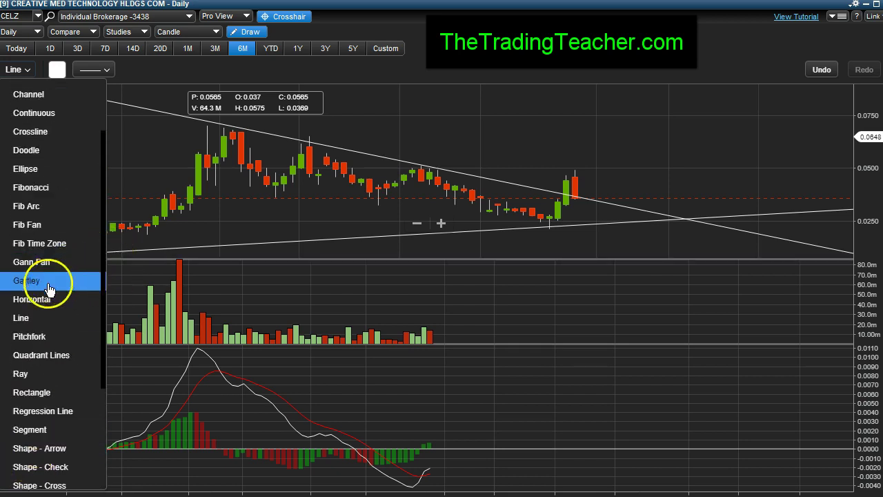
scroll(52, 338, "up", 2)
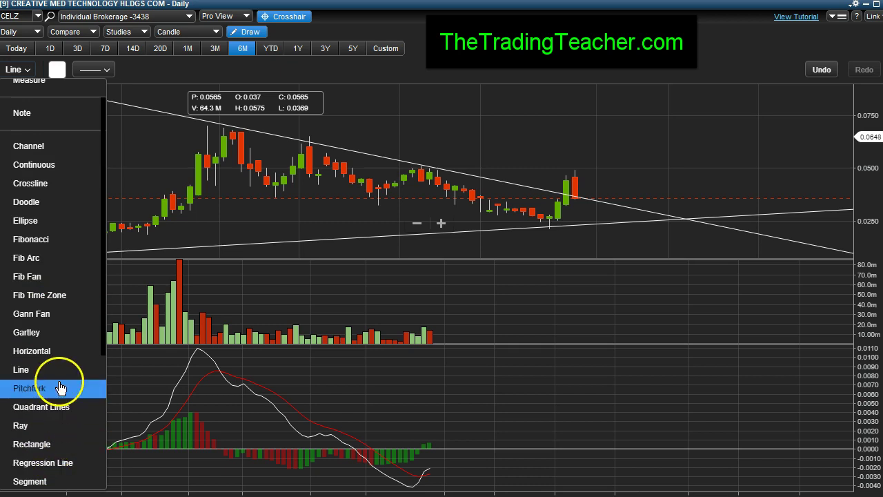
left_click(59, 352)
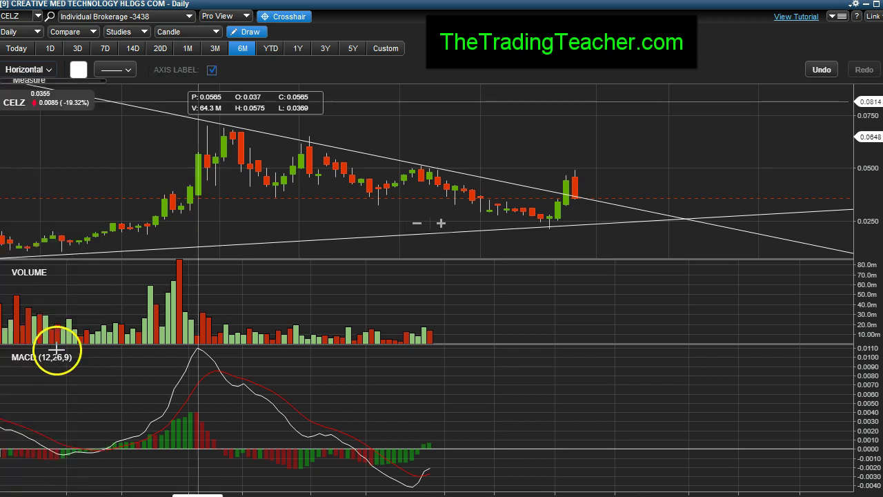
left_click(473, 167)
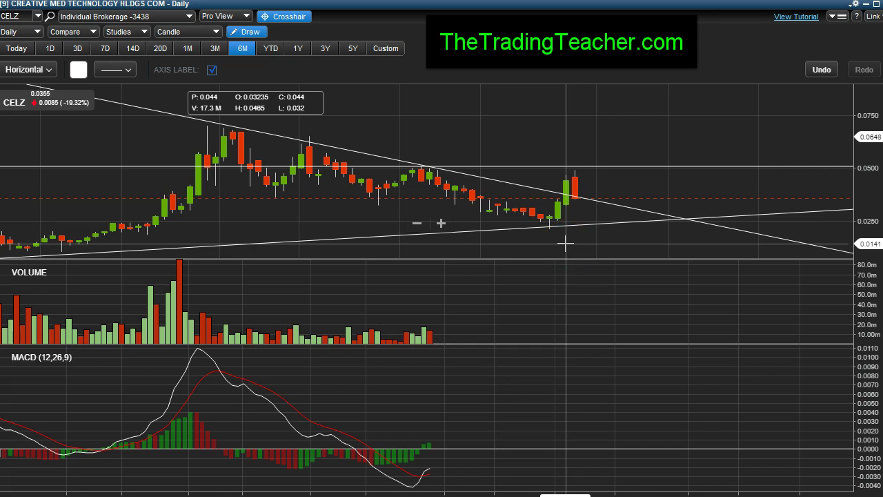
Step: Place a second horizontal line at about 0.032, near the bottom of the latest green candle
left_click_drag(566, 243, 576, 171)
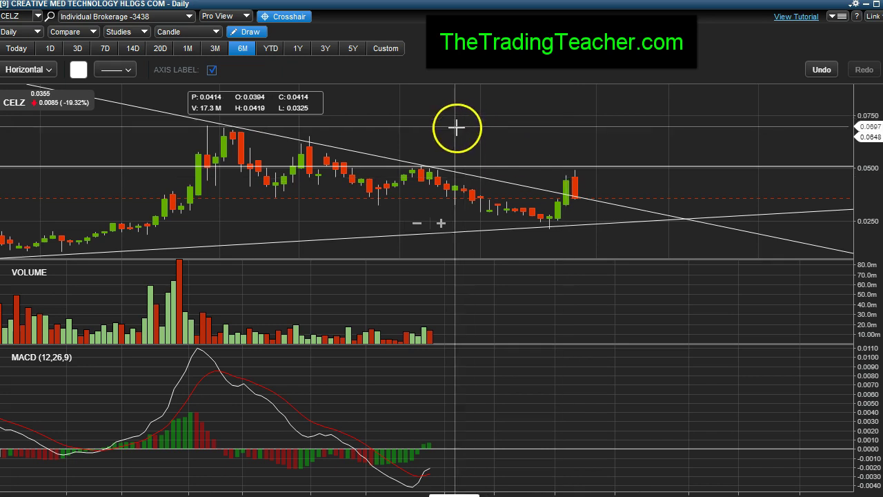
left_click_drag(458, 128, 558, 205)
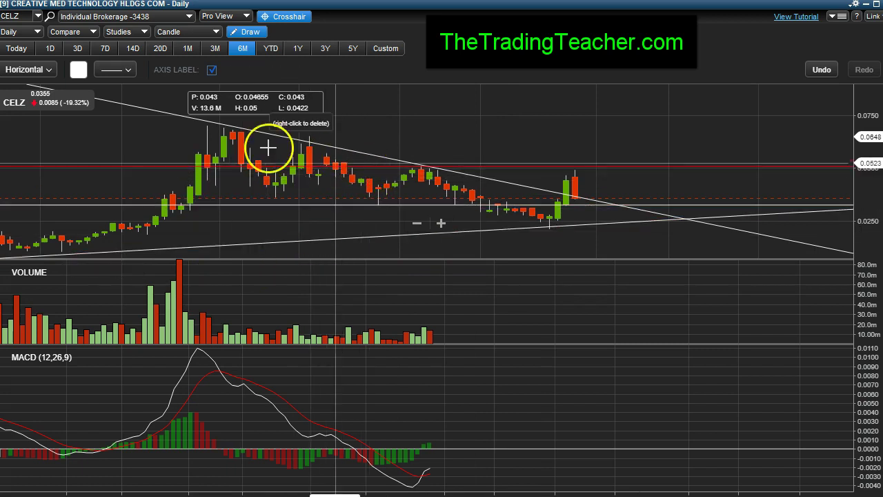
left_click(232, 130)
left_click_drag(233, 130, 554, 187)
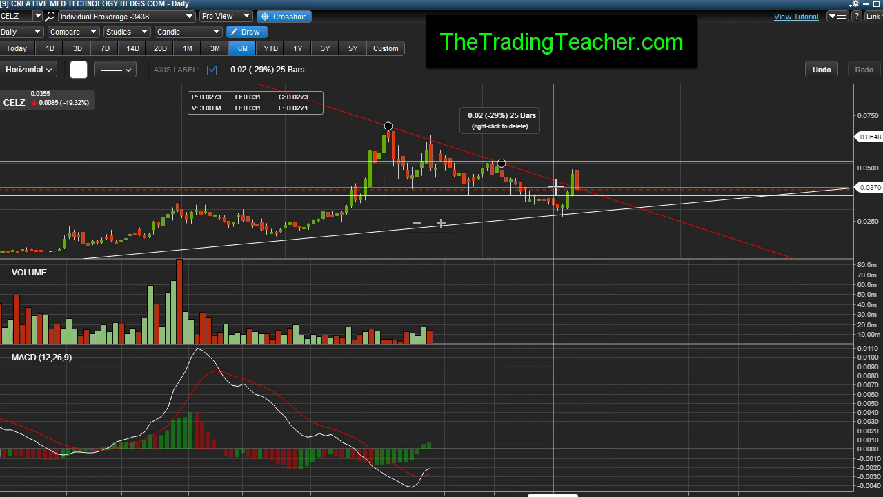
left_click_drag(555, 186, 708, 237)
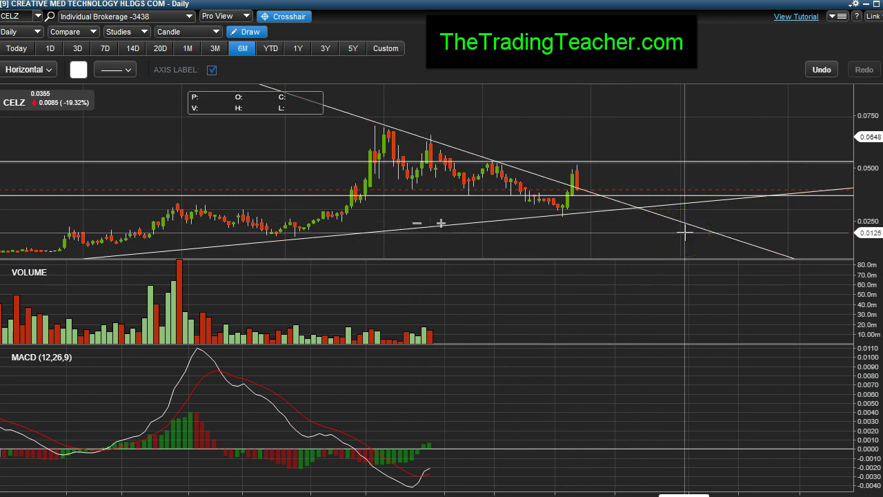
Step: Delete the lower of the two horizontal lines
left_click(592, 191)
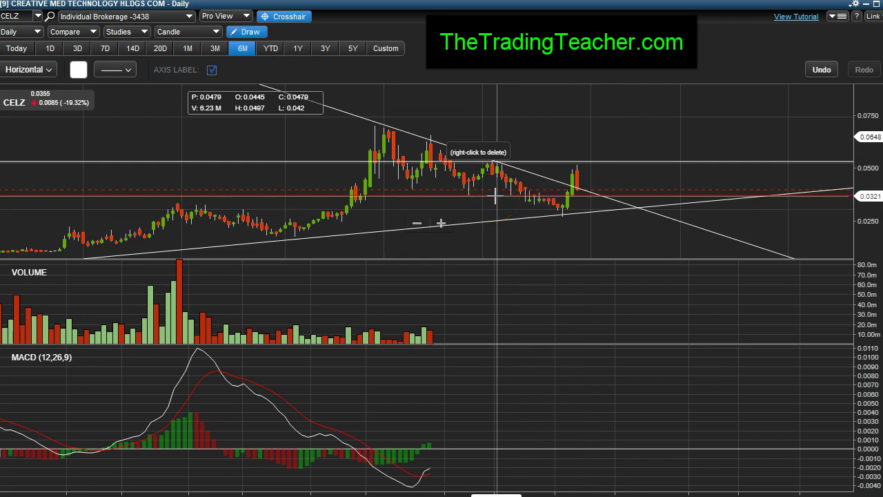
mouse_move(552, 196)
left_mouse_down()
mouse_move(562, 258)
mouse_move(587, 233)
mouse_move(587, 189)
mouse_move(609, 200)
mouse_move(545, 211)
mouse_move(585, 224)
mouse_move(641, 206)
left_mouse_up()
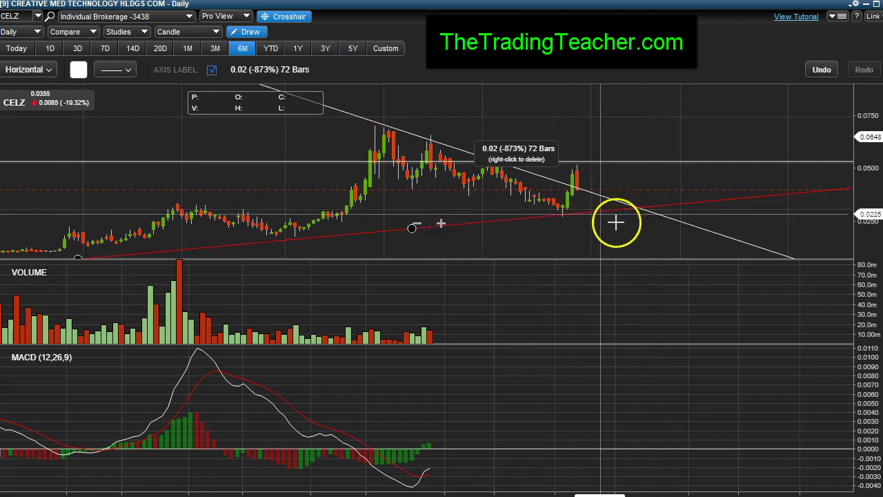
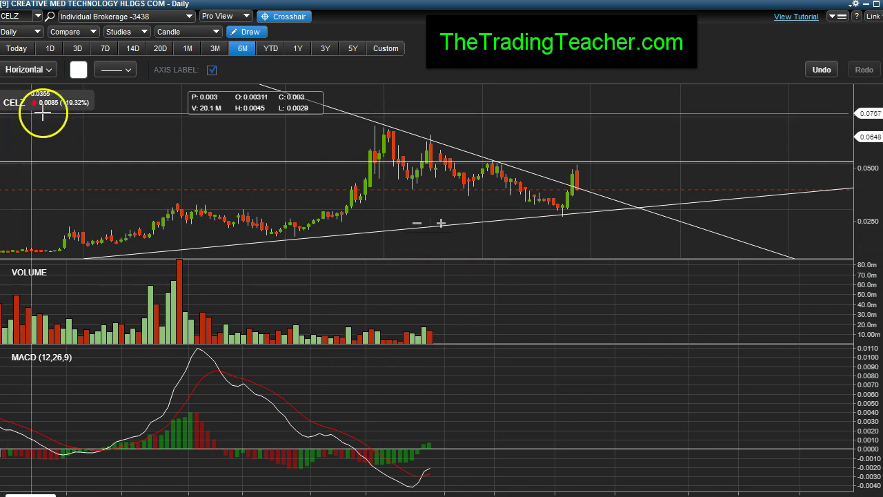
Step: Doodle a short mark just below the most recent swing low, under the ascending support line
left_click(38, 72)
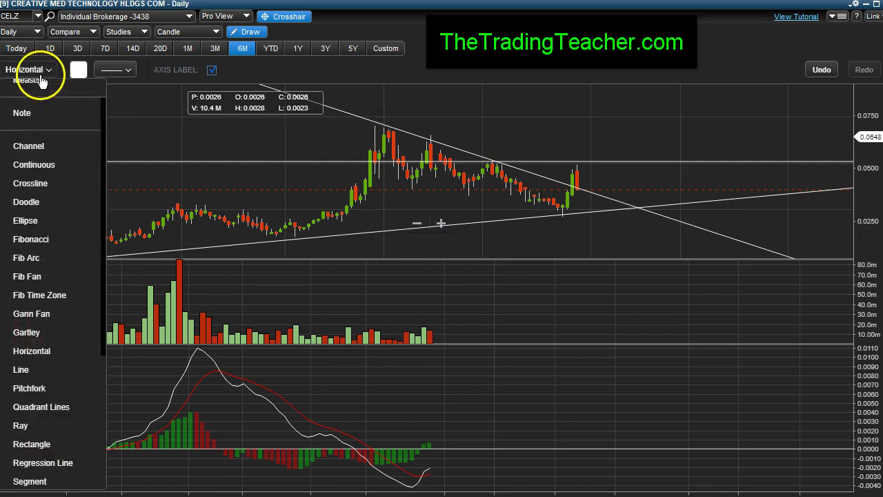
left_click(31, 202)
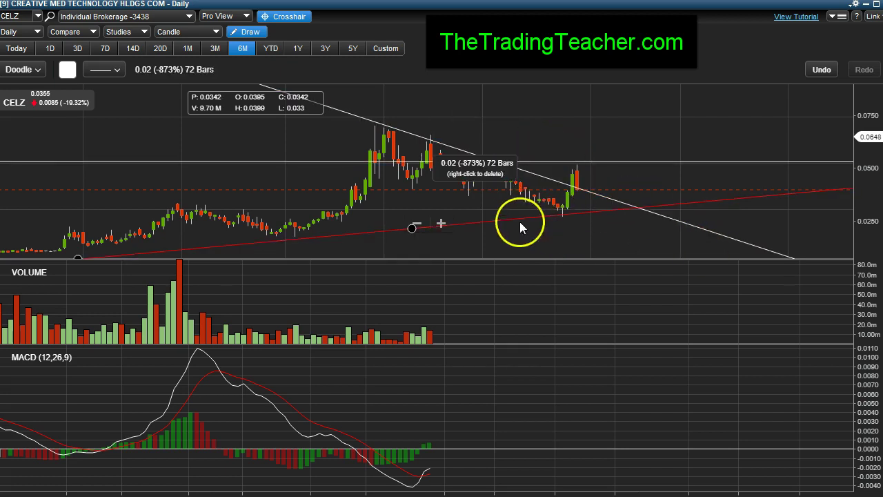
left_click(560, 227)
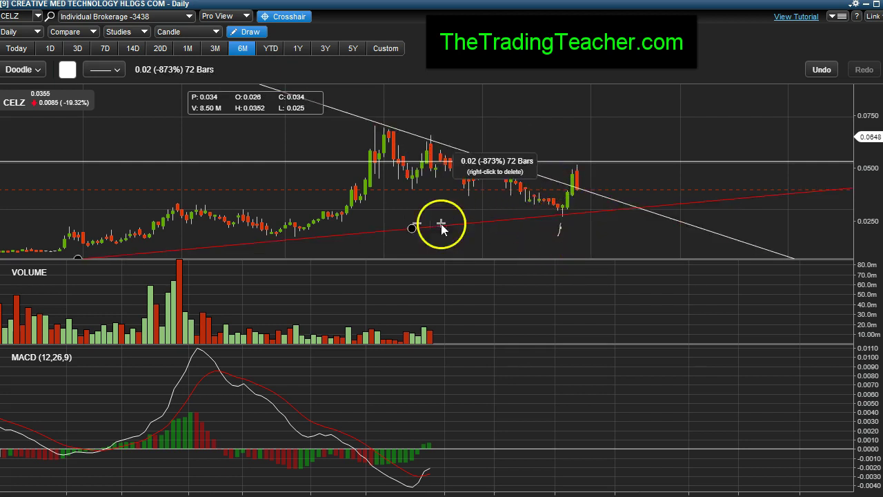
Step: Doodle marks beneath the two earlier swing lows and sketch a projected price path dipping, then rising steeply past the horizontal line
left_click_drag(461, 198, 415, 187)
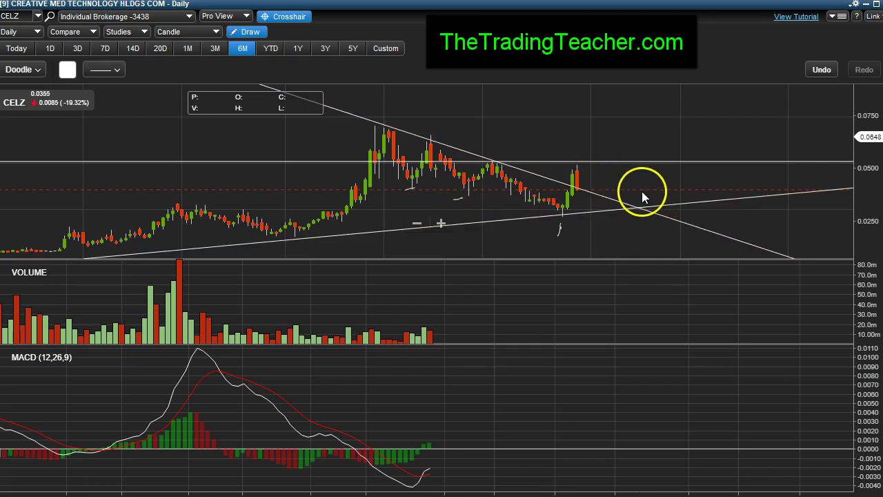
left_click_drag(639, 191, 646, 188)
left_click(687, 199)
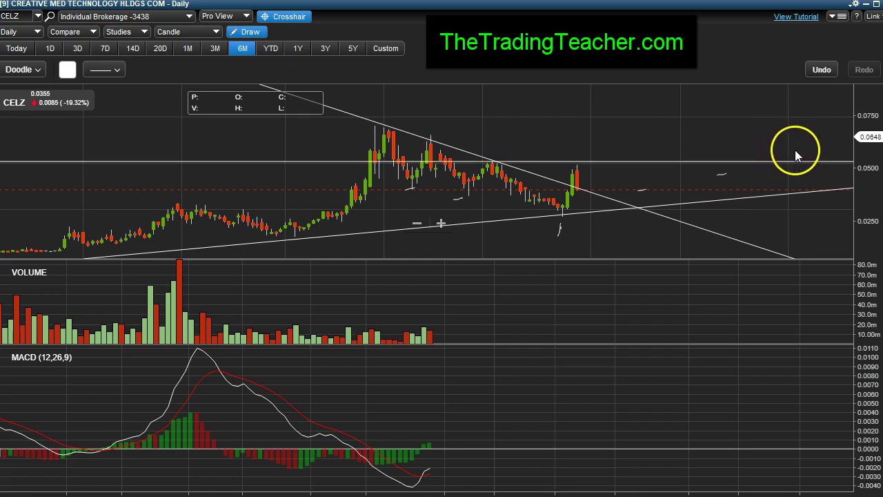
left_click_drag(794, 150, 837, 88)
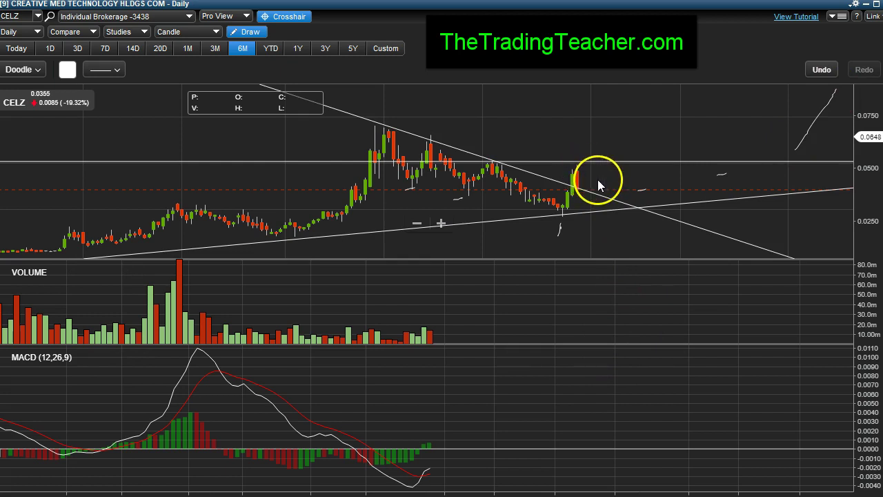
mouse_move(577, 181)
left_mouse_down()
mouse_move(652, 205)
mouse_move(719, 178)
mouse_move(746, 190)
mouse_move(770, 186)
mouse_move(848, 90)
left_mouse_up()
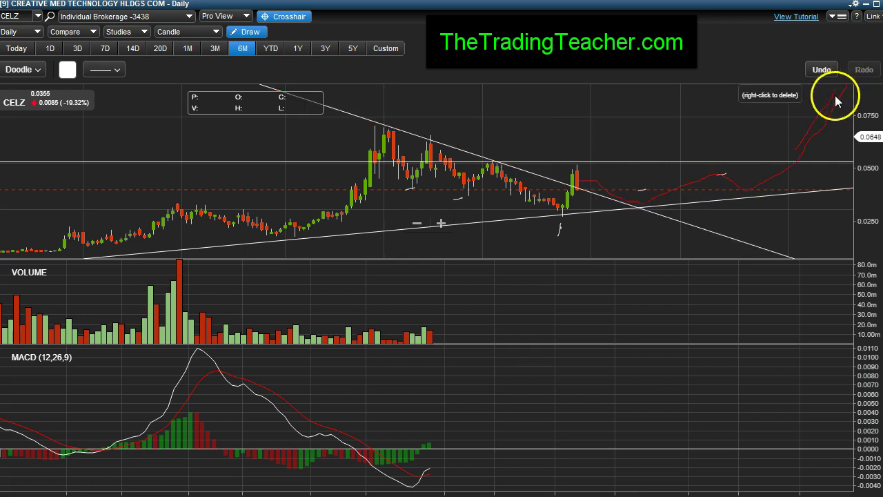
Step: Undo the projected path and the doodled marks, keeping only the mark below the most recent swing low
left_click(660, 188)
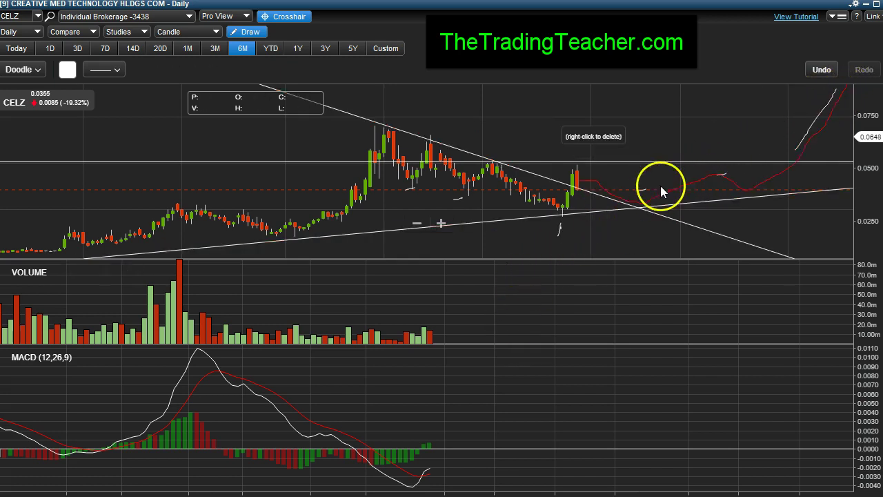
left_click(822, 70)
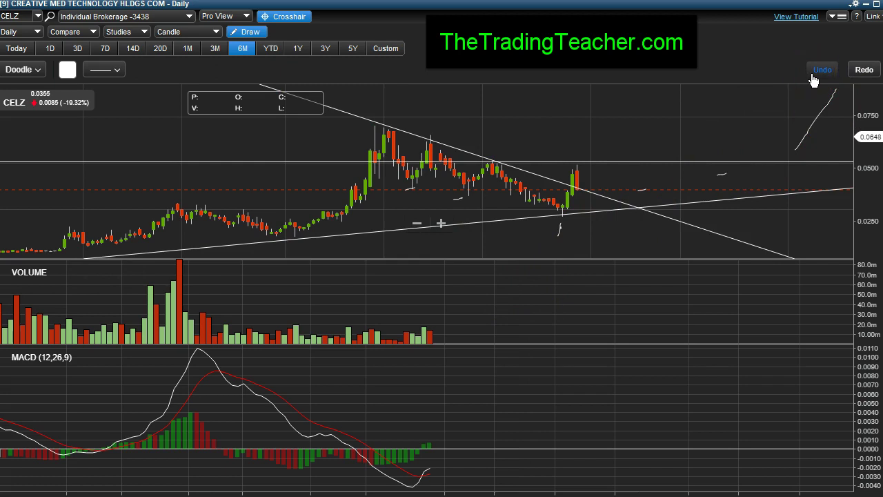
left_click(821, 70)
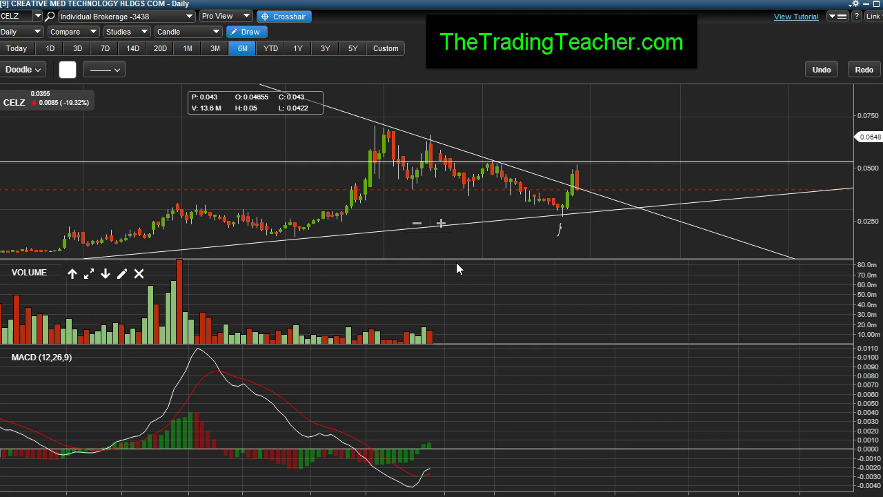
left_click(399, 130)
left_click(570, 188)
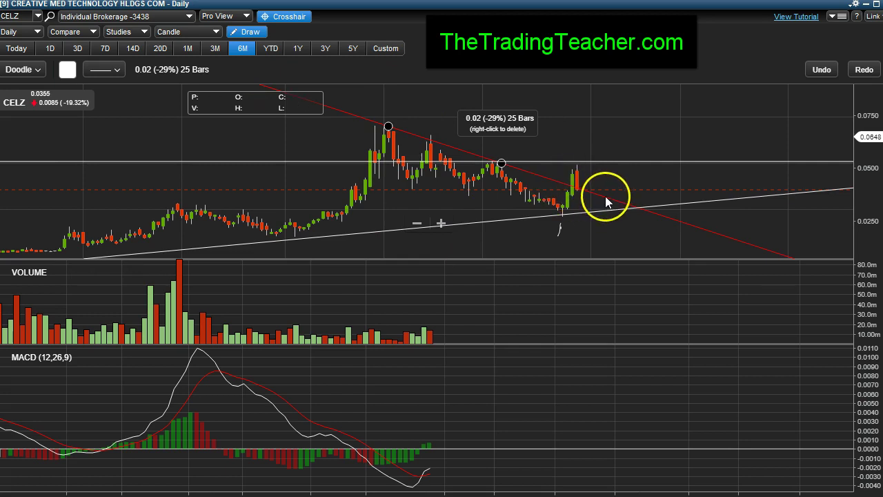
left_click(630, 210)
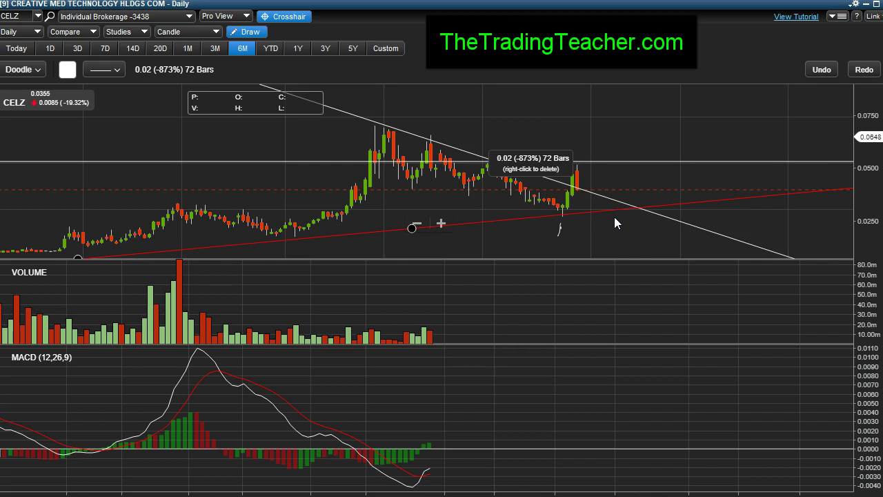
left_click(632, 202)
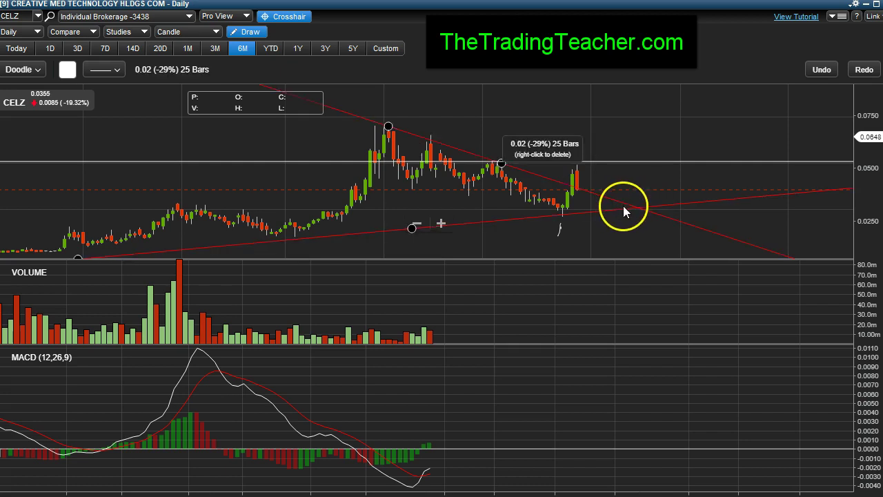
left_click(631, 214)
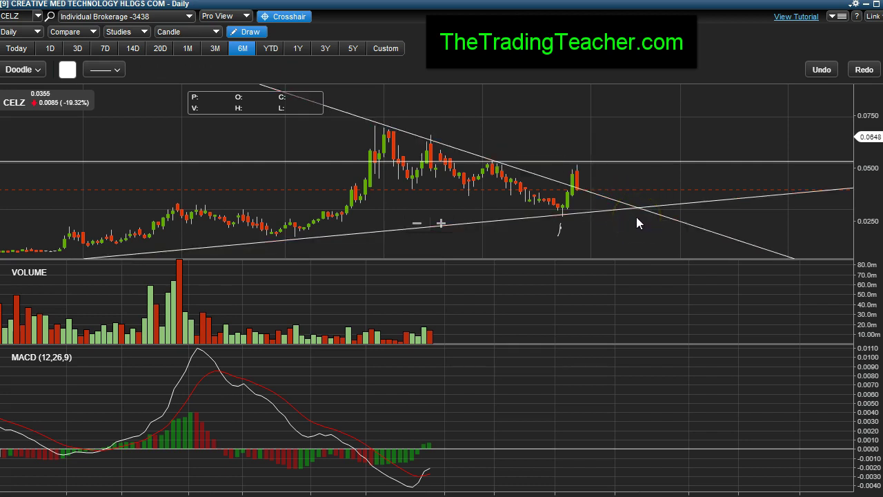